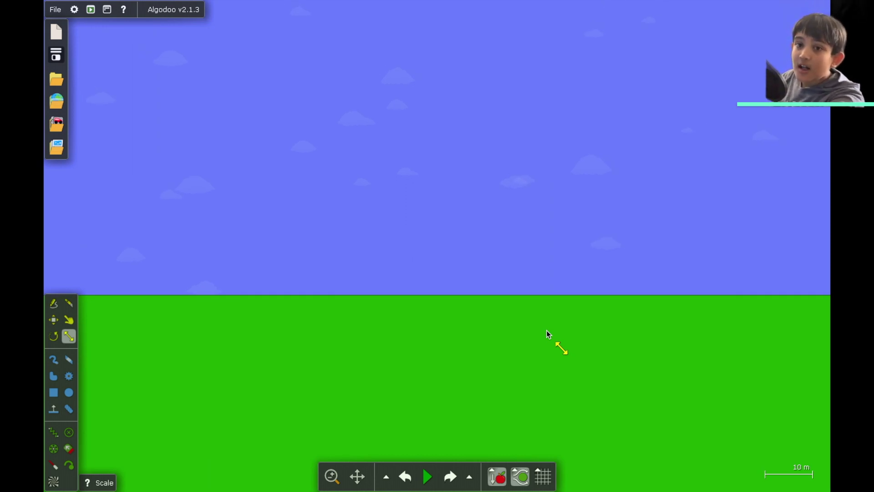
- Turn on the grid and draw a rectangular box eight major grid squares wide and three high above the ground
click(547, 473)
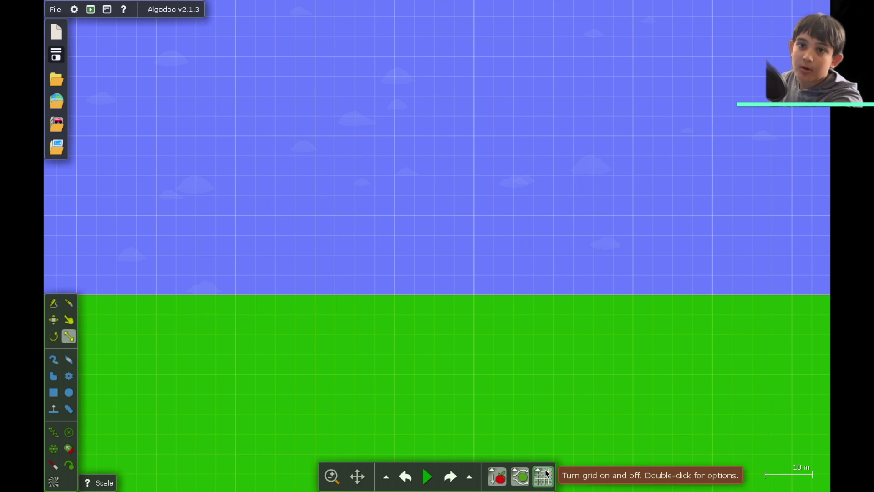
scroll(515, 260, up, 4)
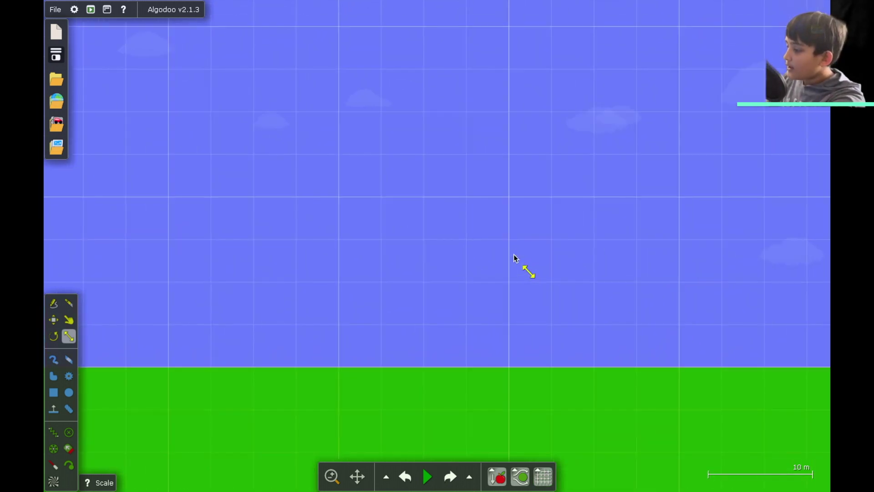
scroll(514, 258, up, 3)
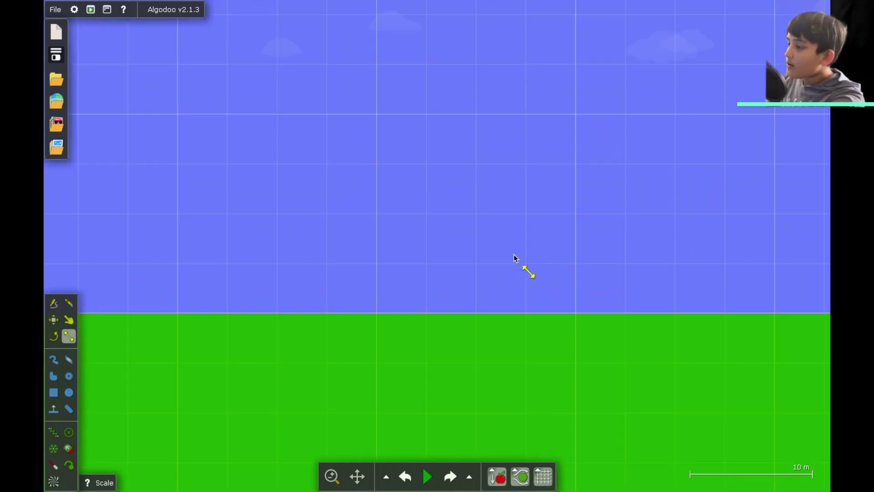
click(57, 392)
drag(179, 68, 586, 236)
scroll(586, 237, down, 2)
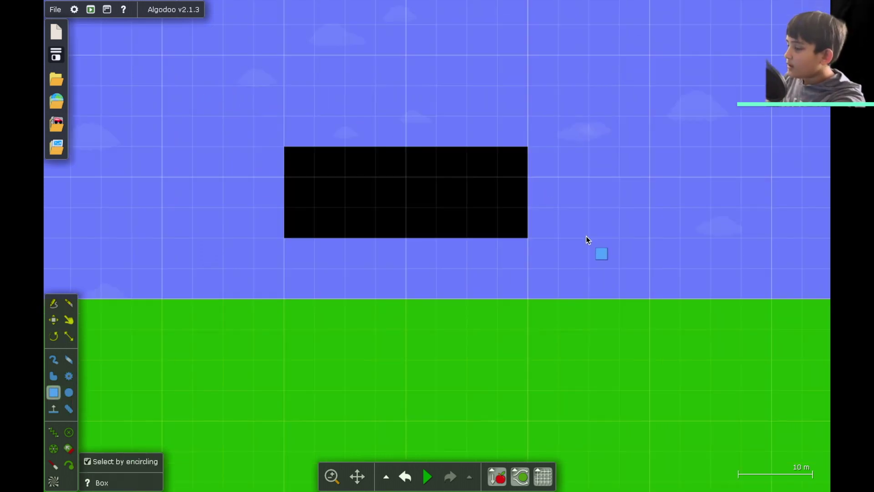
- Cut a slanted, flat-bottomed section out of the box's upper front corner with the Knife and delete the cut piece
scroll(446, 237, up, 2)
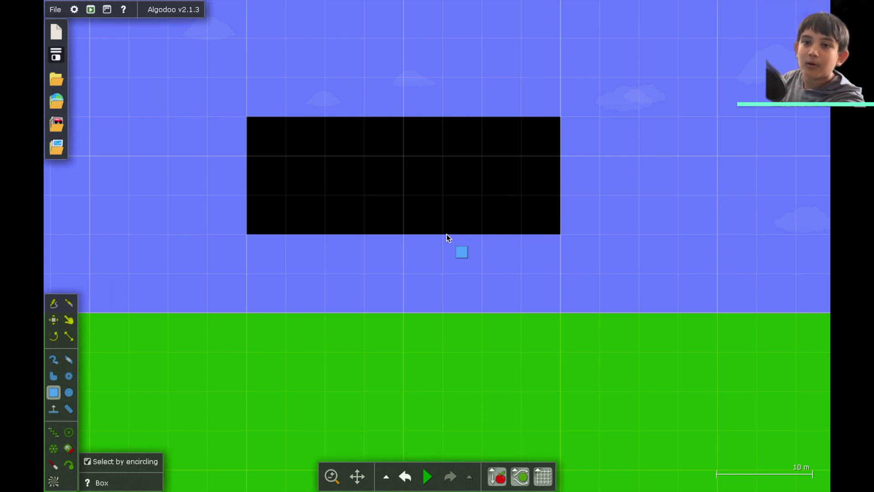
scroll(447, 234, up, 2)
scroll(447, 234, down, 2)
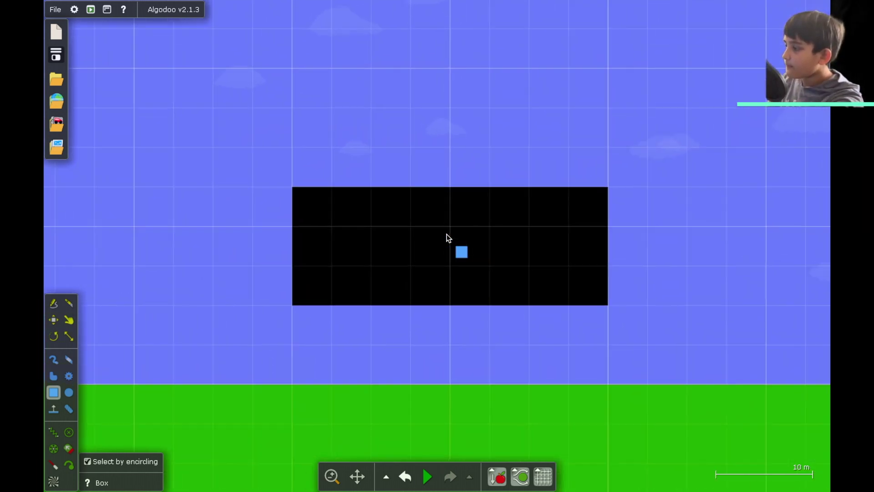
scroll(447, 234, up, 3)
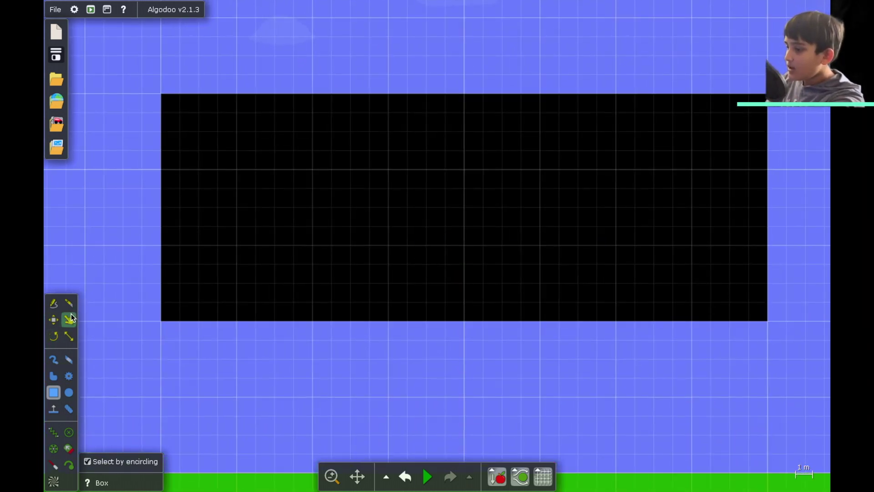
click(69, 303)
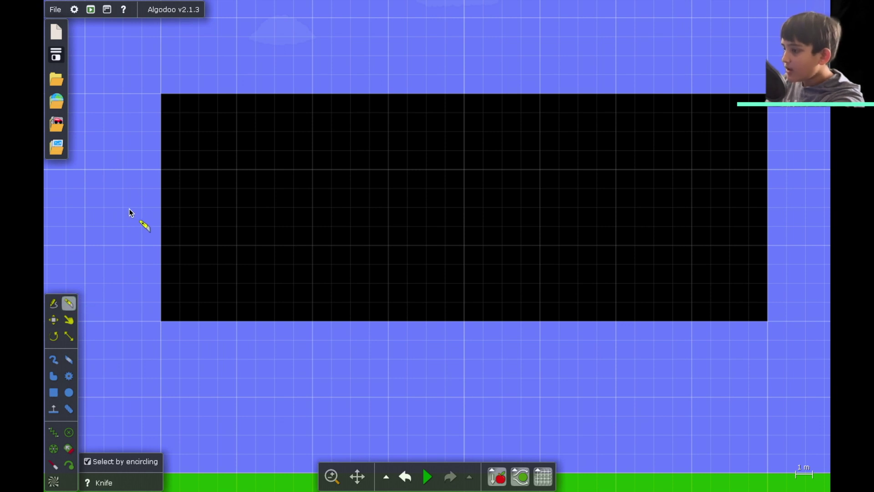
mouse_move(123, 207)
mouse_down()
mouse_move(156, 208)
mouse_move(145, 207)
mouse_up()
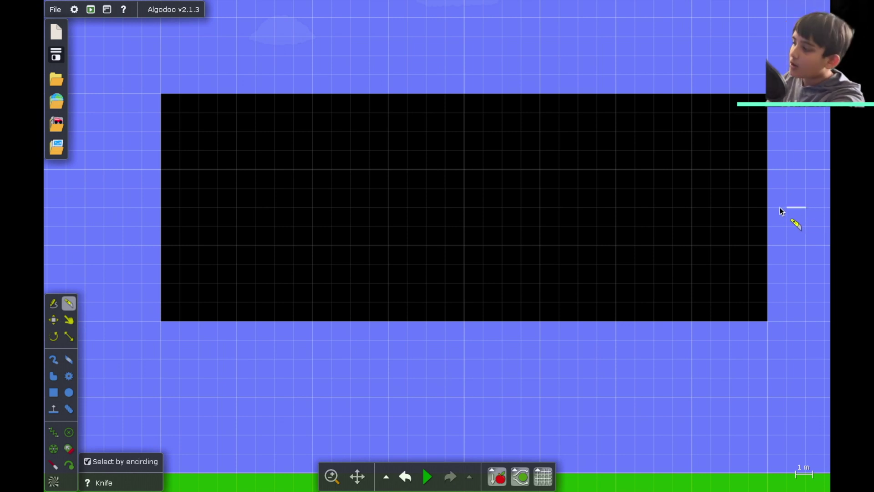
mouse_move(739, 211)
mouse_down()
mouse_move(635, 190)
mouse_move(656, 191)
mouse_move(673, 211)
mouse_up()
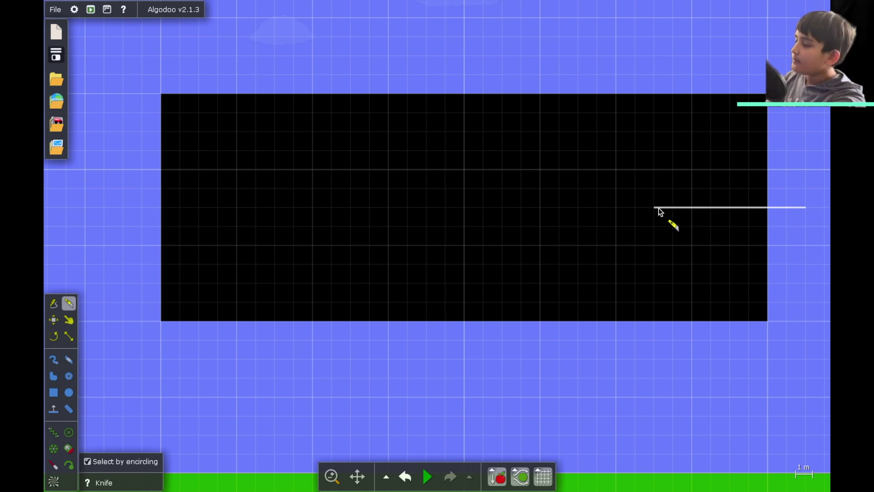
mouse_move(652, 207)
mouse_down()
mouse_move(561, 94)
mouse_move(574, 117)
mouse_move(539, 94)
mouse_up()
click(667, 169)
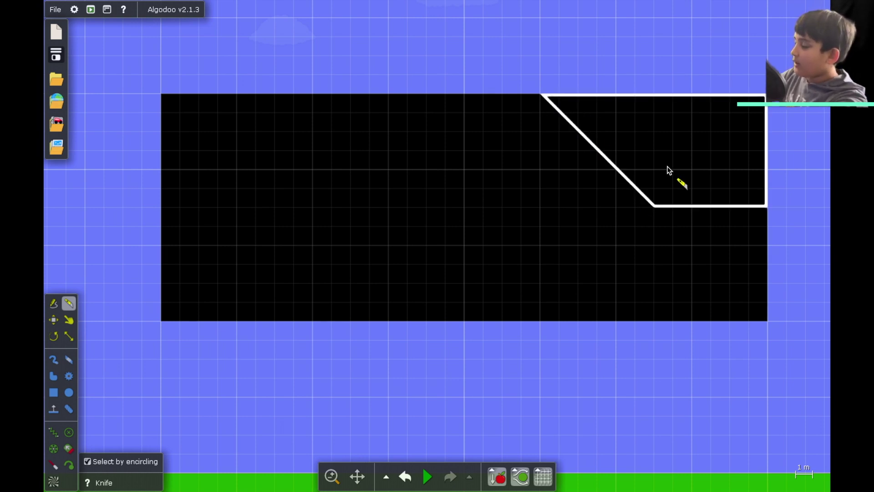
key(Delete)
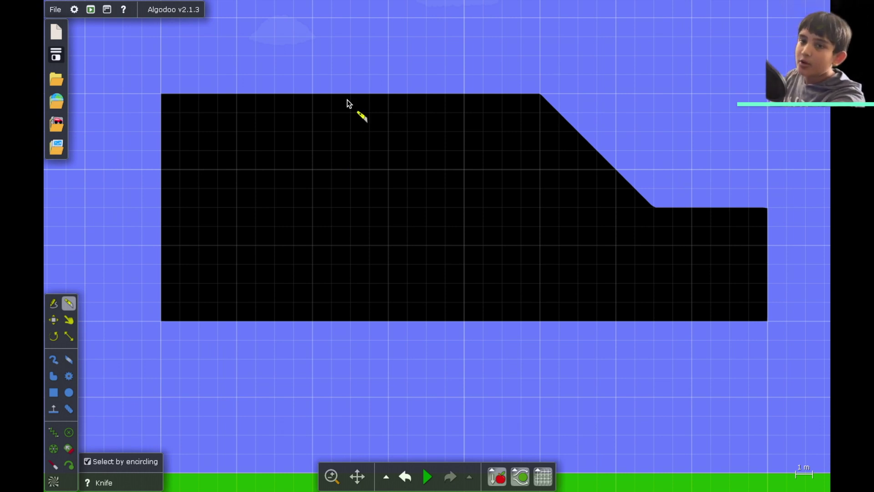
click(419, 166)
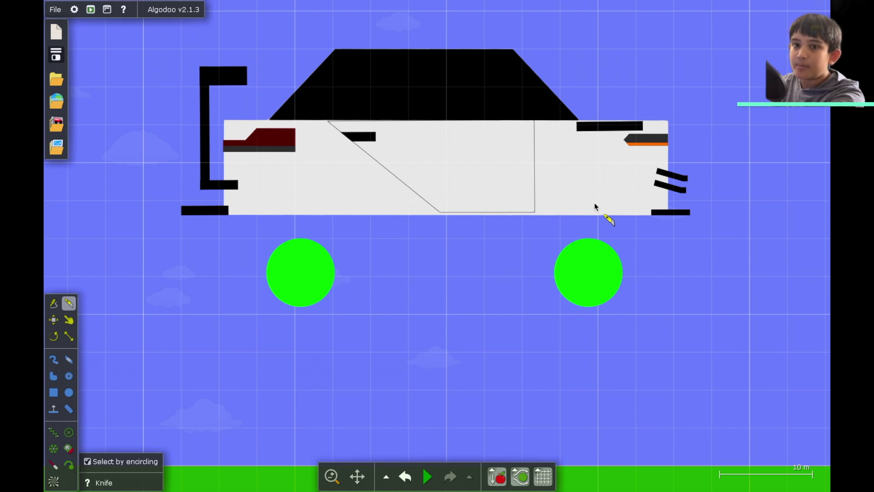
- Move the rear green wheel up so that it overlaps the lower edge of the car body
scroll(595, 203, up, 2)
scroll(594, 203, down, 4)
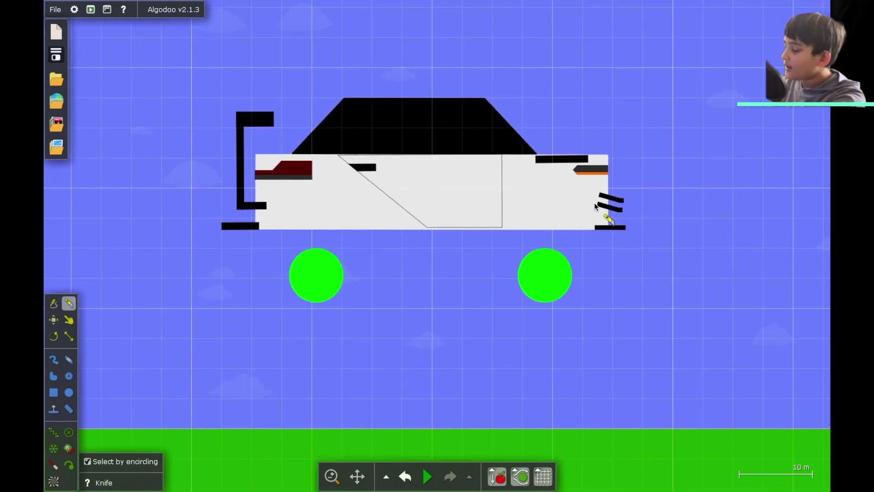
scroll(594, 203, up, 4)
scroll(594, 203, up, 3)
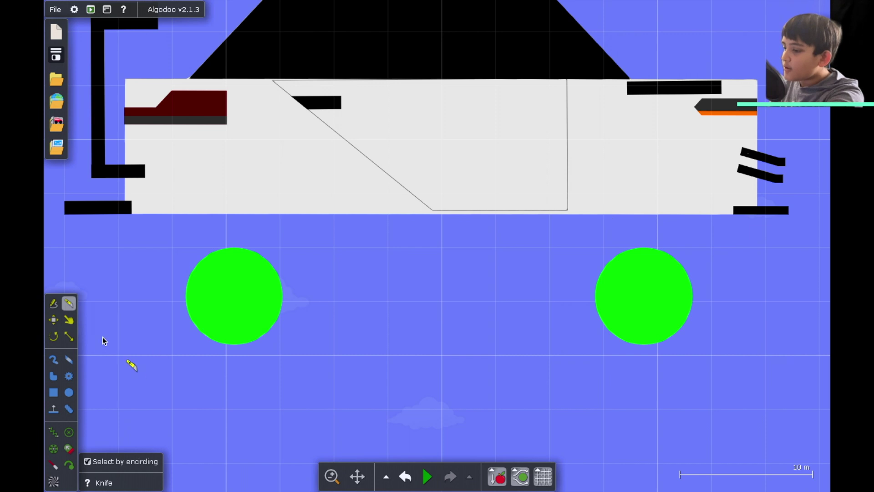
click(62, 320)
drag(208, 311, 251, 205)
scroll(203, 235, up, 5)
scroll(203, 236, down, 3)
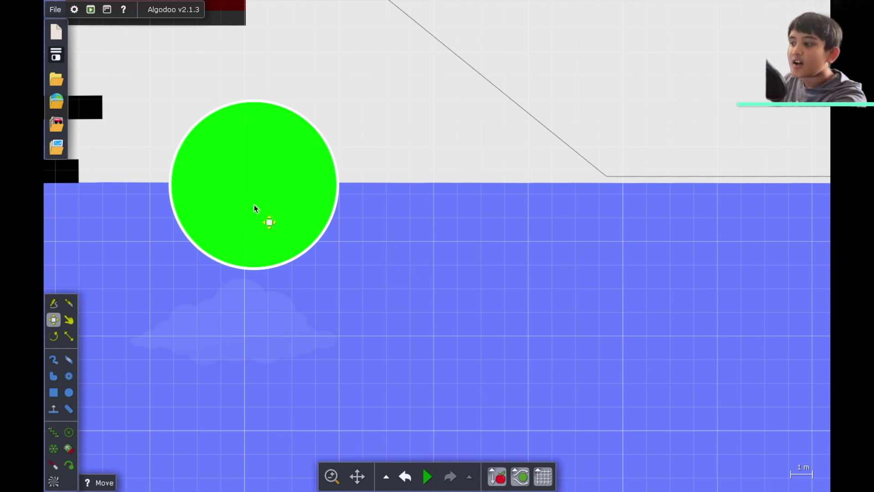
drag(255, 207, 255, 205)
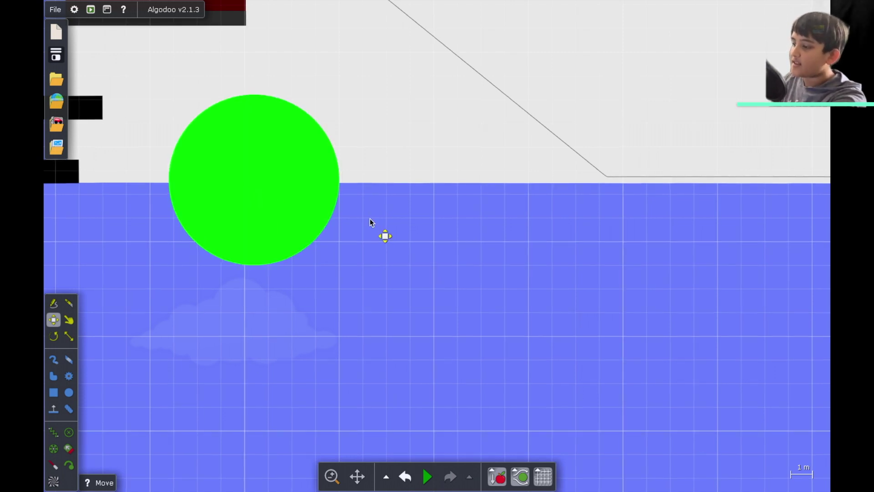
- Move the front green wheel up onto the body's lower edge, level with the rear wheel
scroll(369, 220, down, 5)
scroll(370, 221, up, 5)
drag(704, 313, 703, 187)
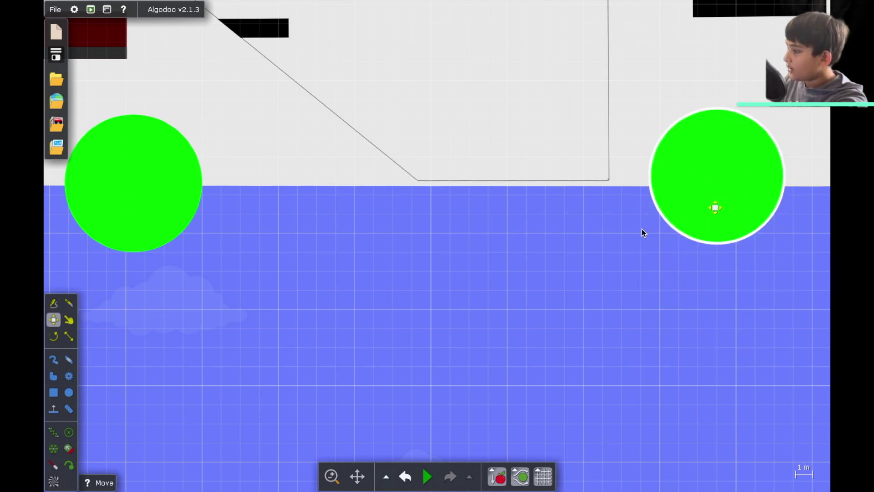
scroll(601, 253, left, 2)
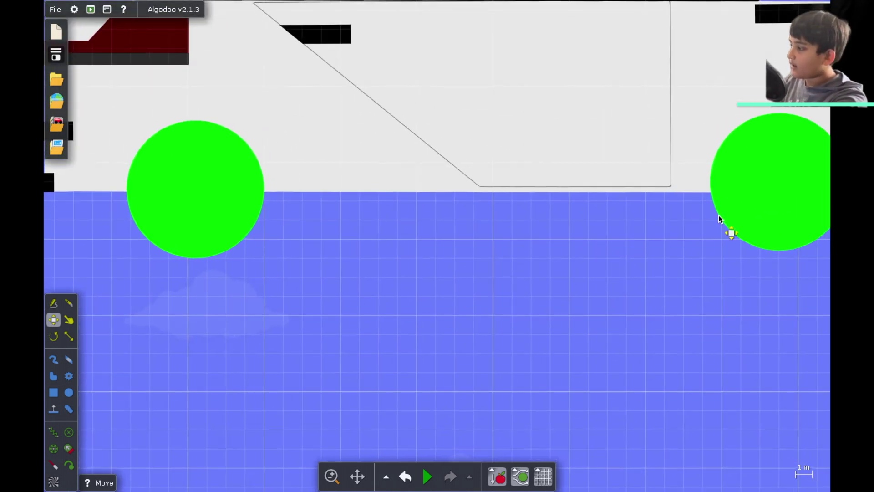
drag(720, 220, 726, 225)
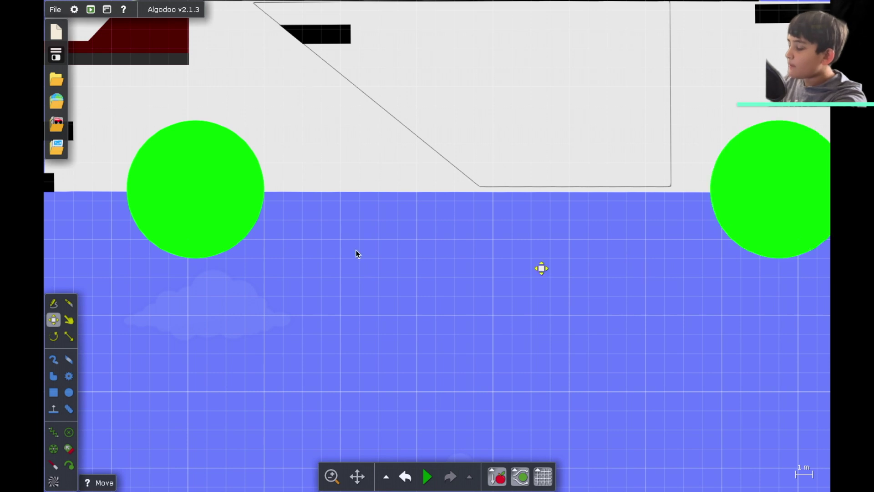
- Add a center axle to the rear wheel and clear the selection
click(196, 236)
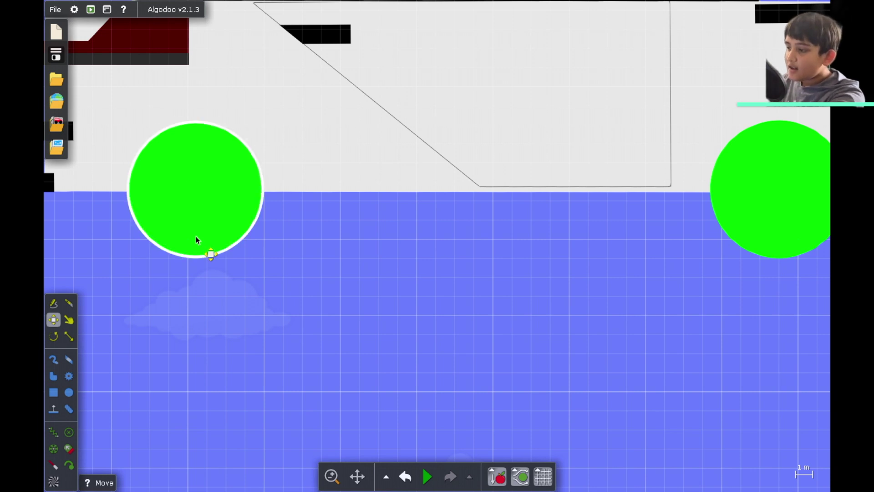
right_click(195, 236)
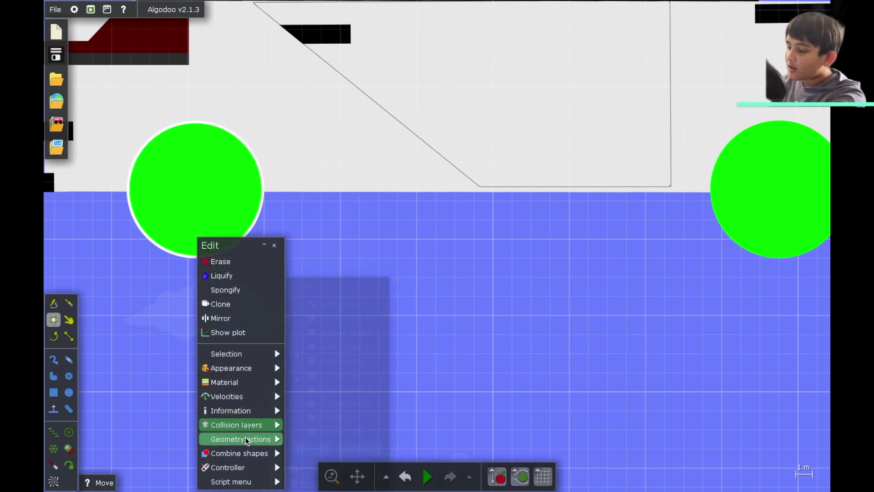
mouse_move(246, 440)
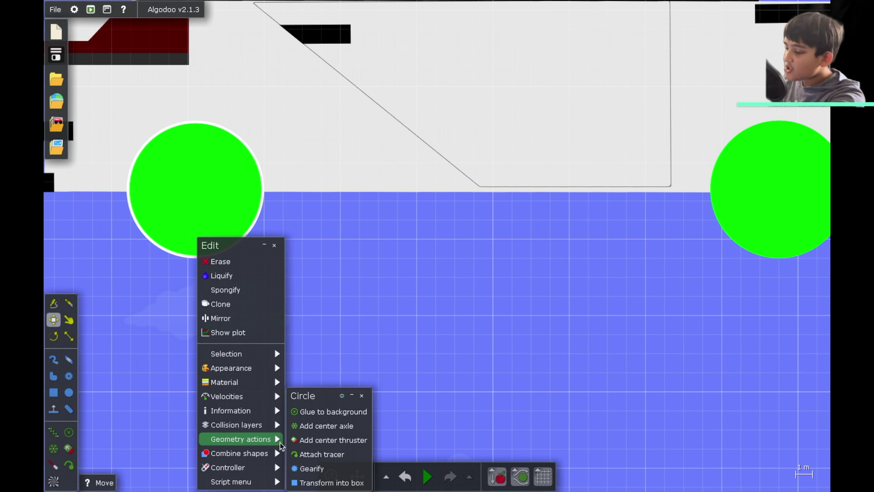
click(328, 425)
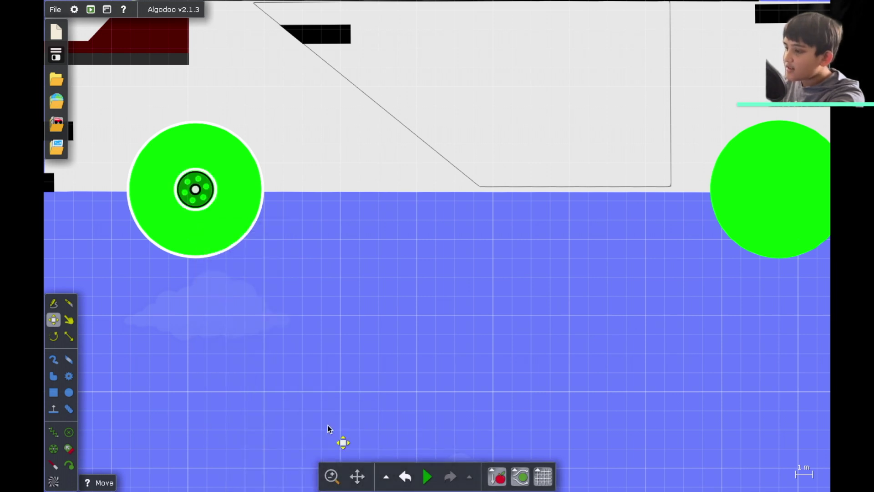
click(328, 425)
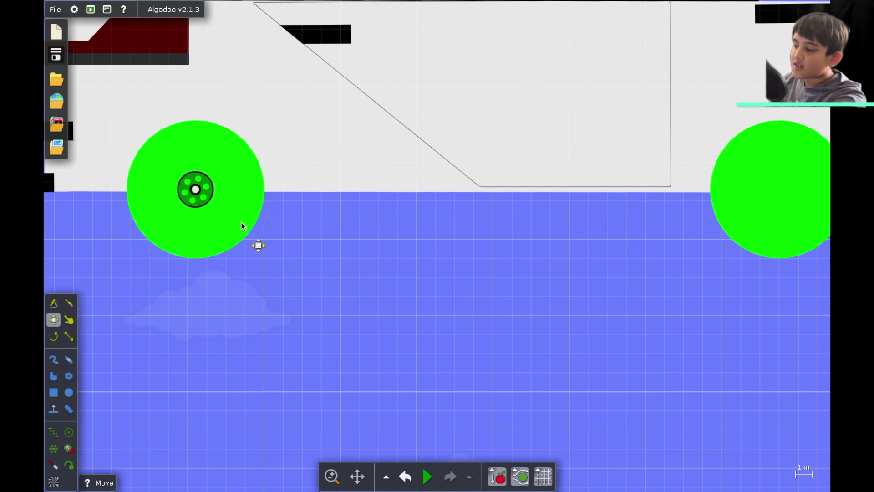
- Select the rear wheel together with its axle, move both down off the body and back up onto its lower edge
drag(323, 317, 110, 113)
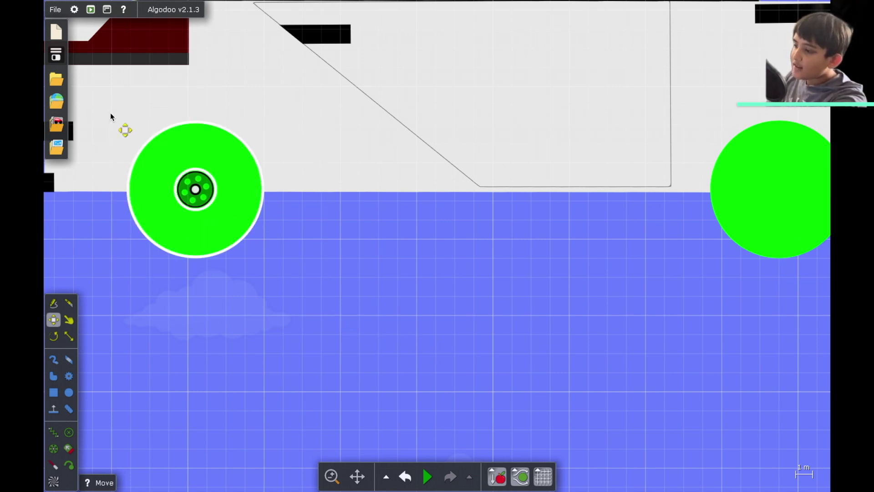
drag(218, 164, 219, 218)
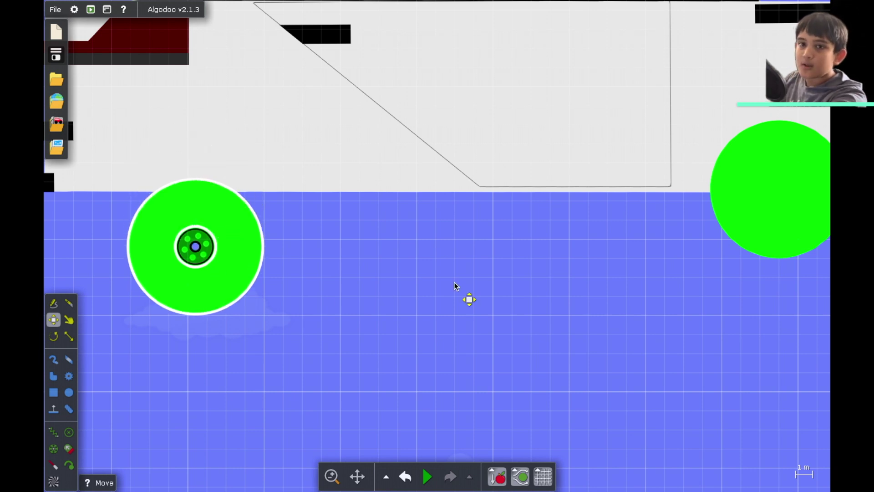
drag(236, 288, 238, 224)
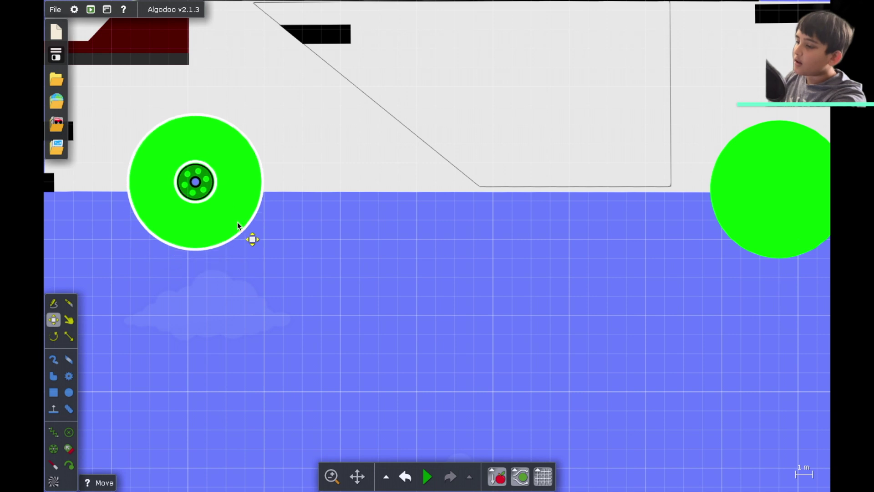
click(289, 244)
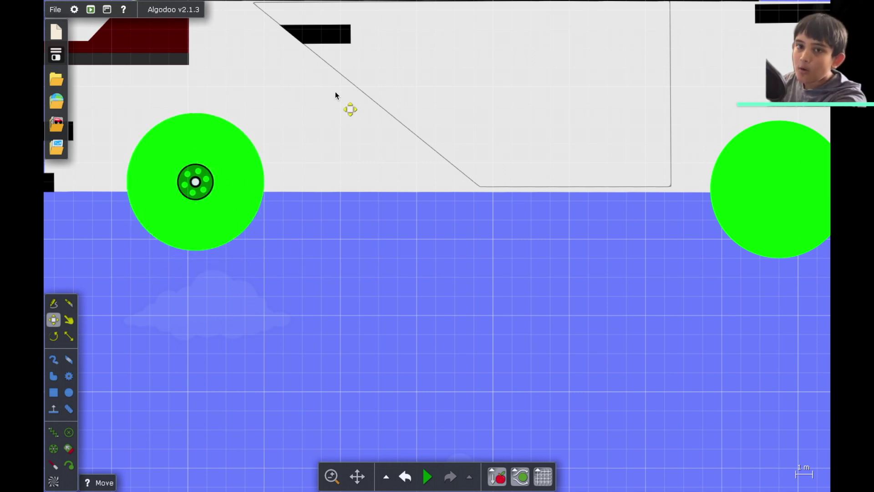
- Align the front wheel level with the rear wheel and add a center axle to it
click(714, 192)
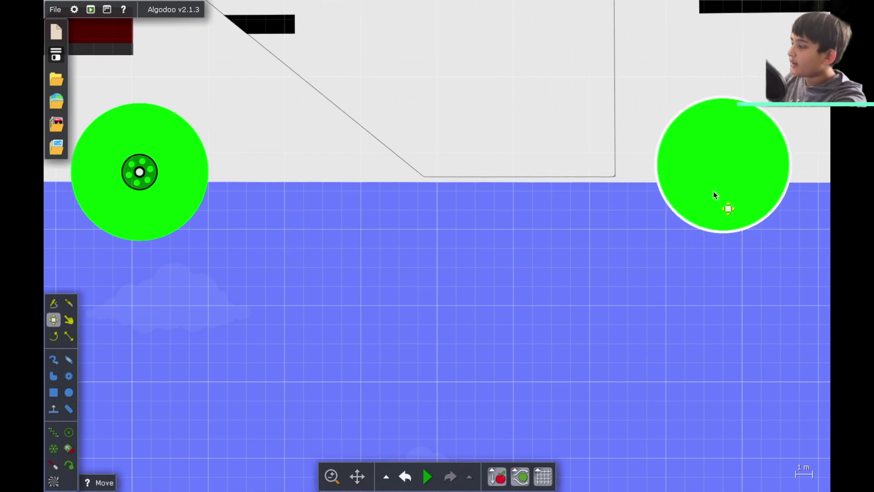
right_click(714, 197)
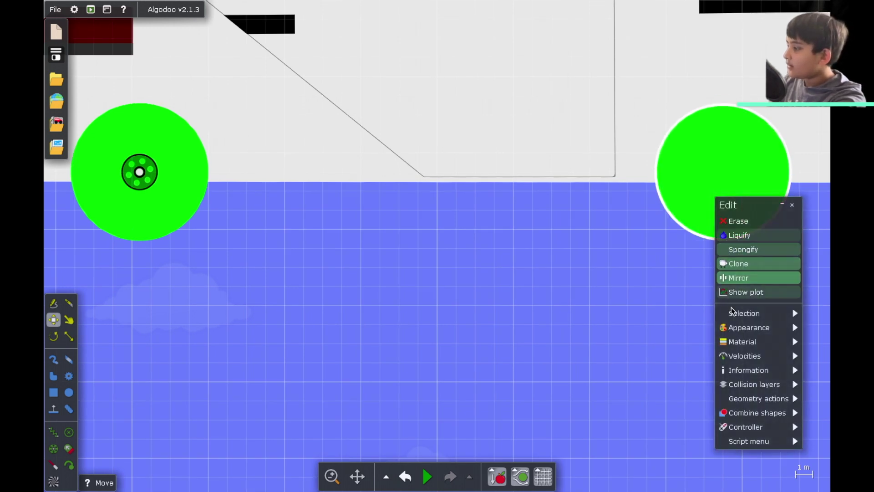
mouse_move(757, 403)
click(674, 425)
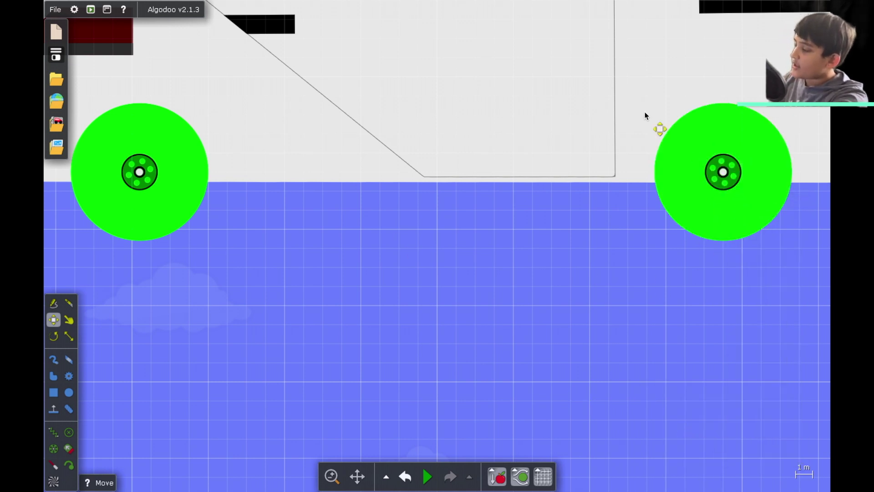
- Enable the motor on the rear wheel's axle with a motor speed of 450 rpm and a torque of 50000 Nm
right_click(144, 173)
mouse_move(199, 273)
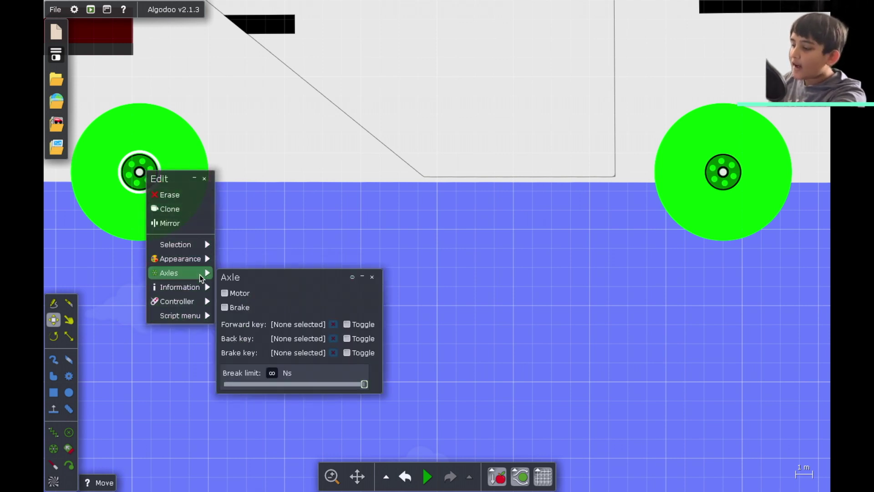
click(247, 298)
drag(308, 350, 389, 351)
drag(319, 379, 381, 381)
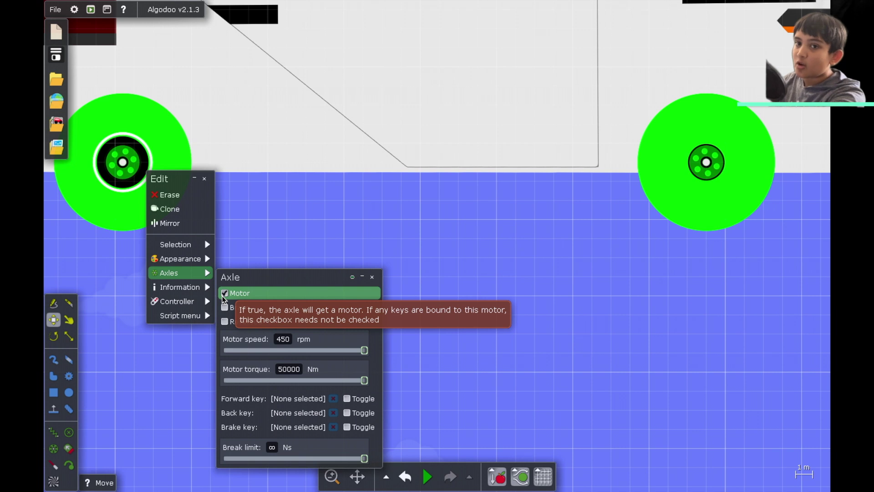
- Bind the rear axle's motor controls: forward to the right arrow, back to the left arrow and brake to the down arrow
click(286, 399)
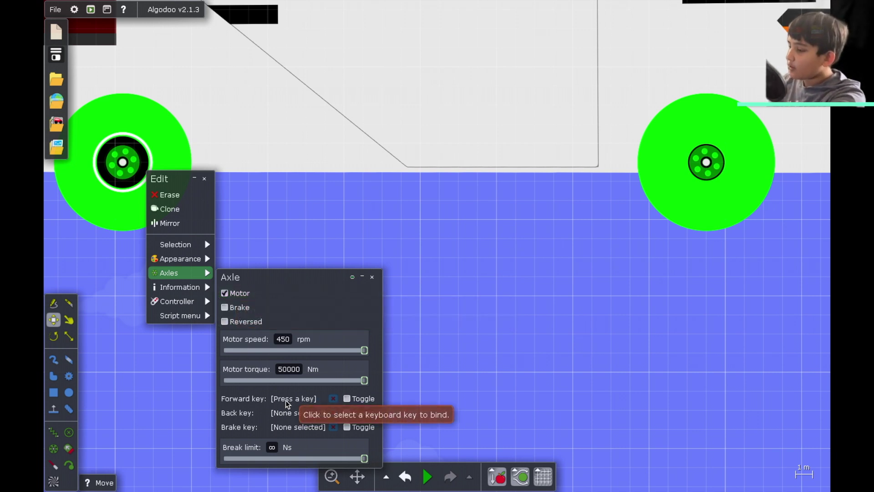
key(Right)
click(284, 413)
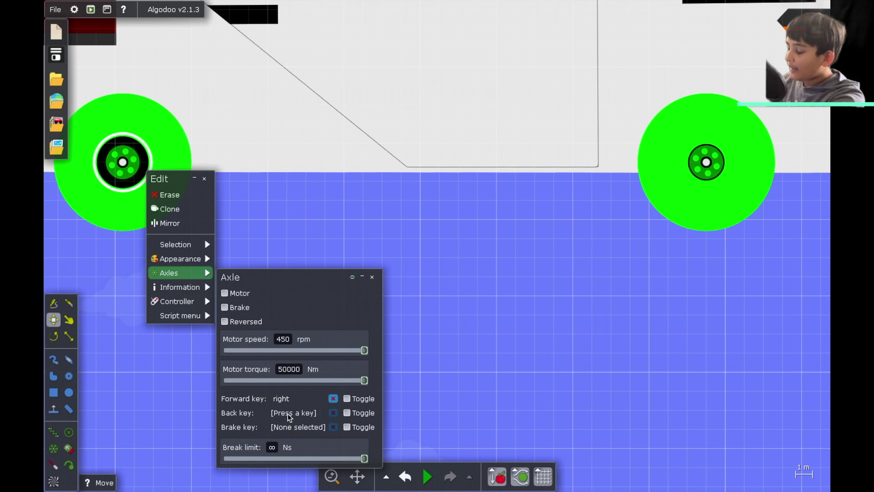
key(Left)
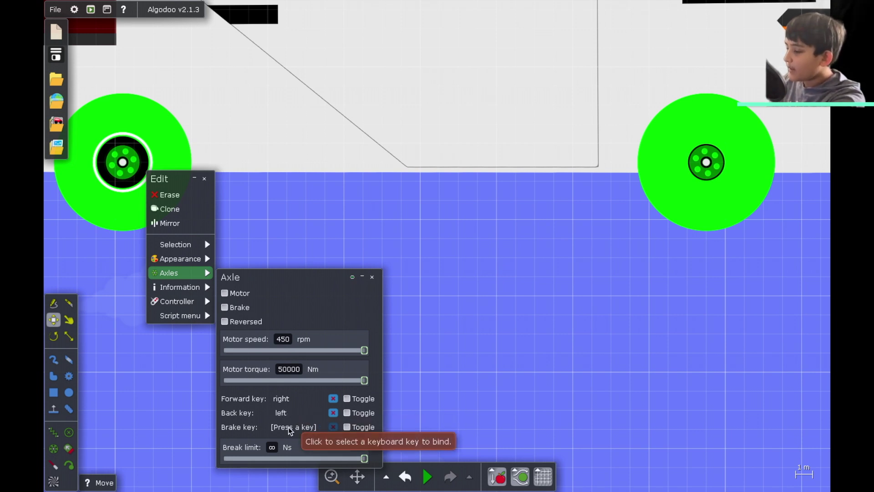
key(Down)
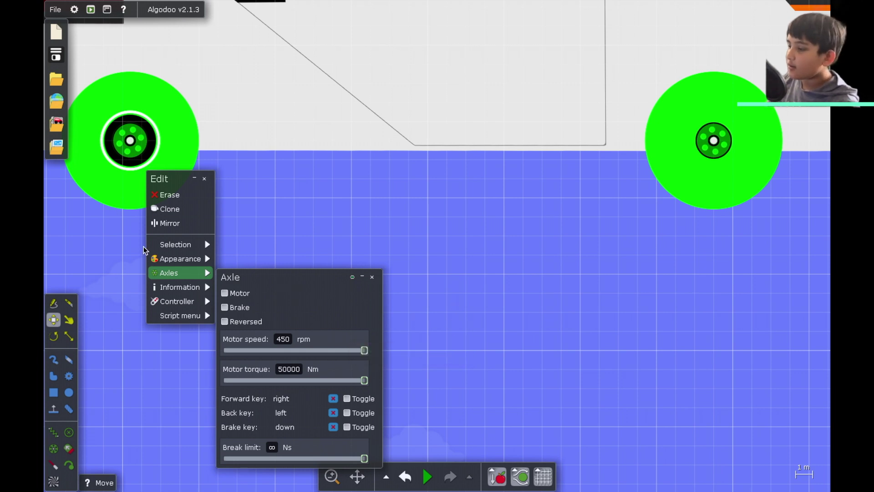
- Hide the rear wheel's axle by setting its colour alpha to 0% and clear the selection
mouse_move(182, 259)
drag(305, 396, 59, 374)
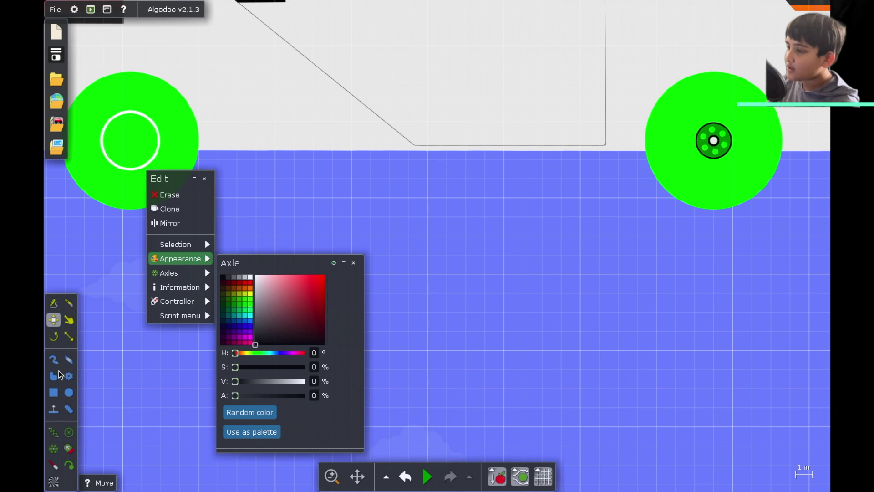
click(553, 138)
- Motorize the front wheel's axle at 450 rpm and 50000 Nm, with right arrow for forward, left arrow for back and down arrow for brake
click(691, 150)
right_click(703, 150)
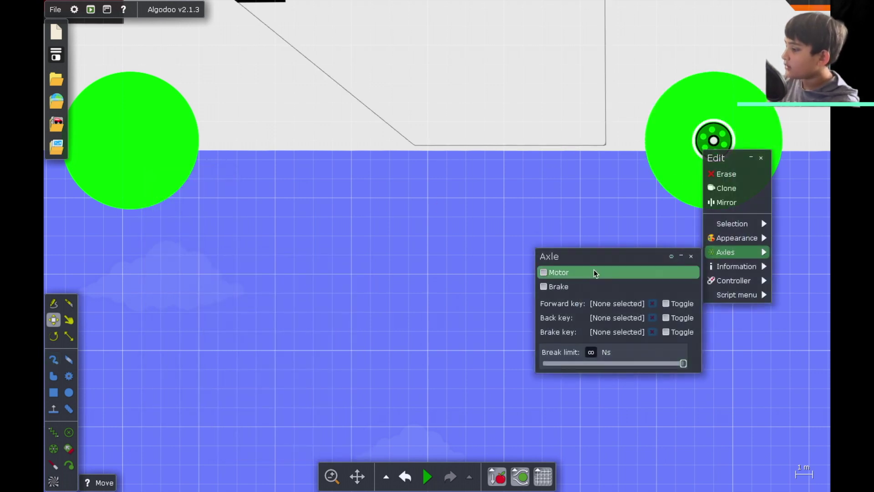
click(593, 272)
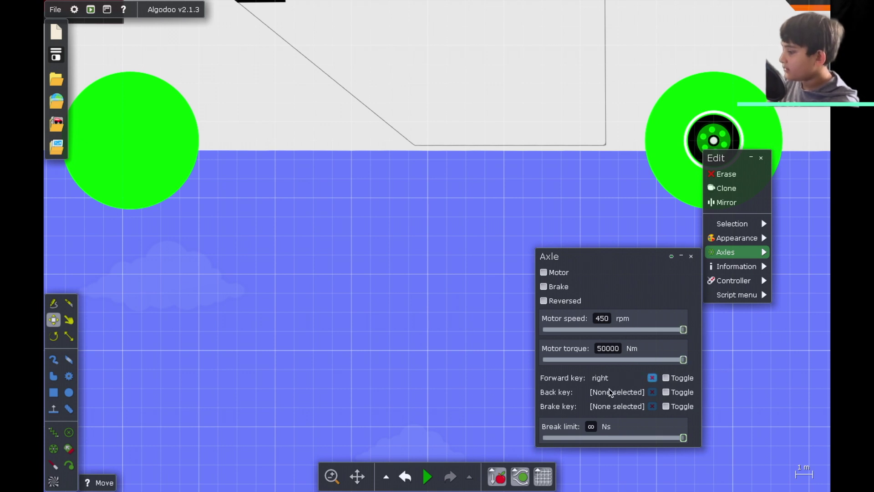
key(Left)
click(611, 405)
key(Down)
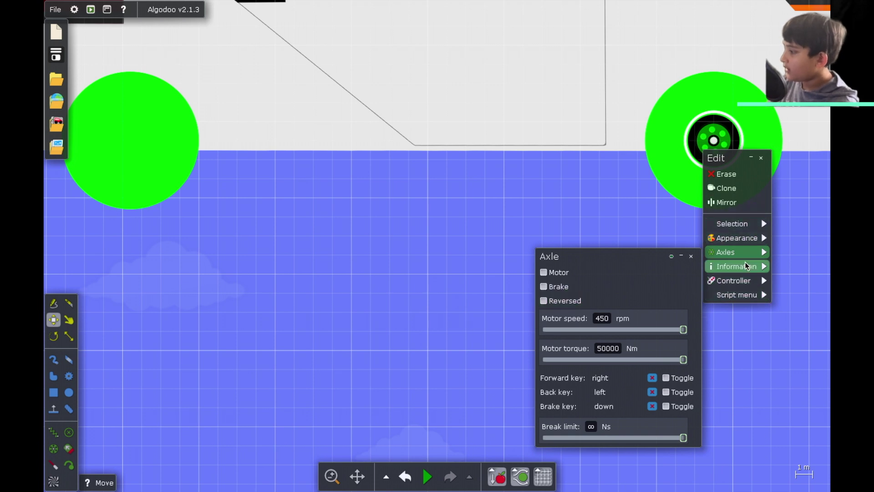
- Make the front wheel's axle fully transparent and clear the selection
mouse_move(734, 237)
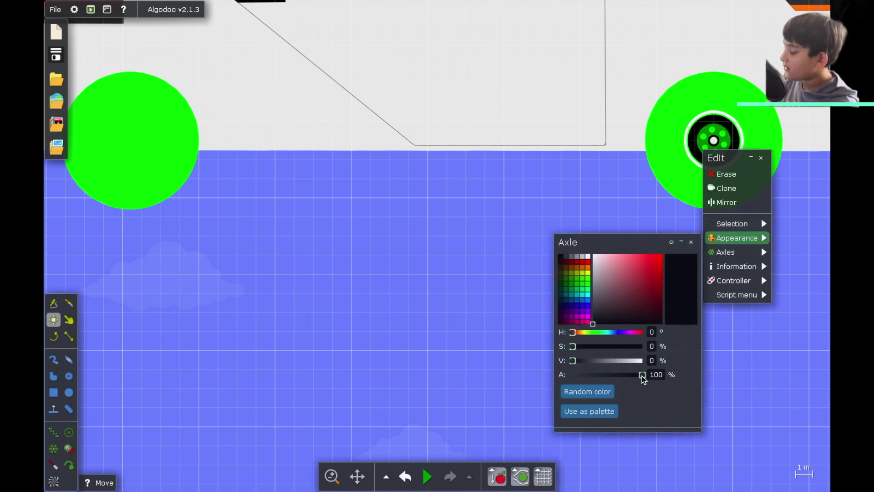
click(396, 342)
scroll(396, 341, down, 10)
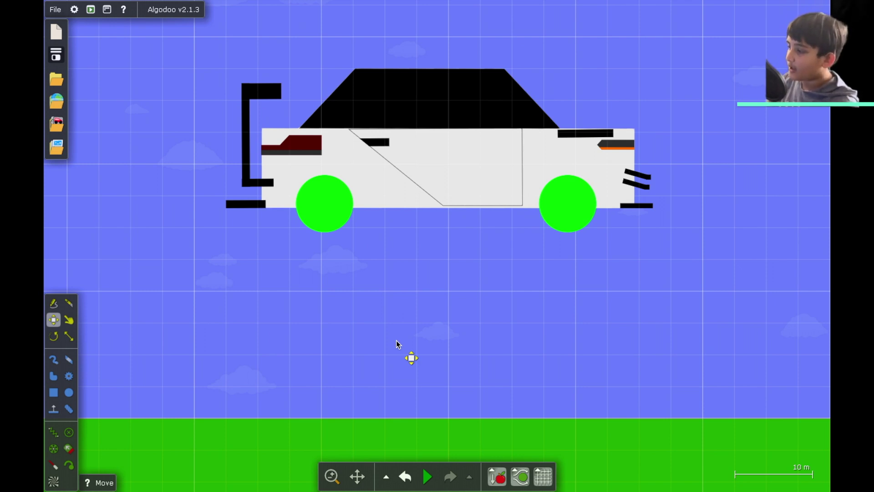
- Run the simulation to drop the car onto the ground and test-drive it forward with its bound forward control
key(space)
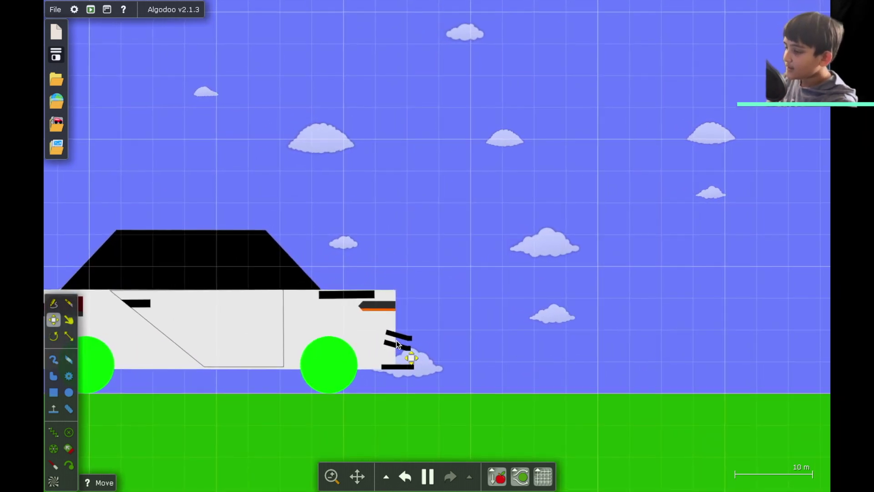
scroll(396, 342, up, 3)
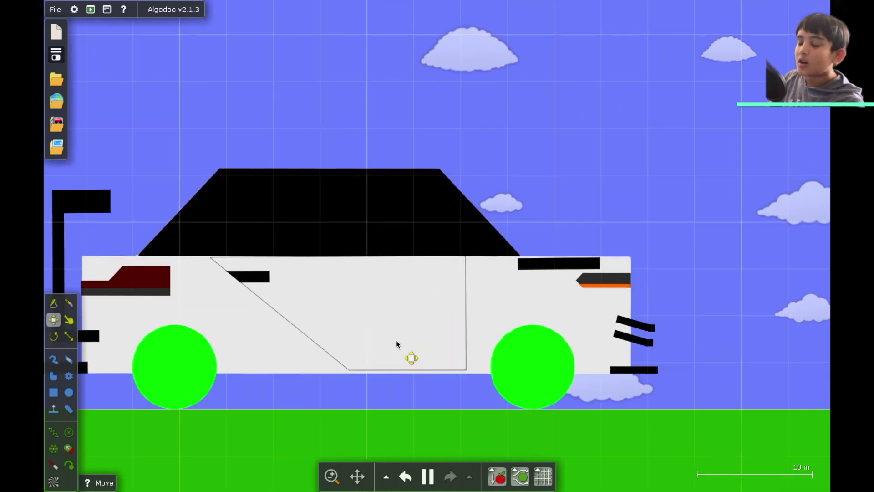
scroll(359, 243, left, 3)
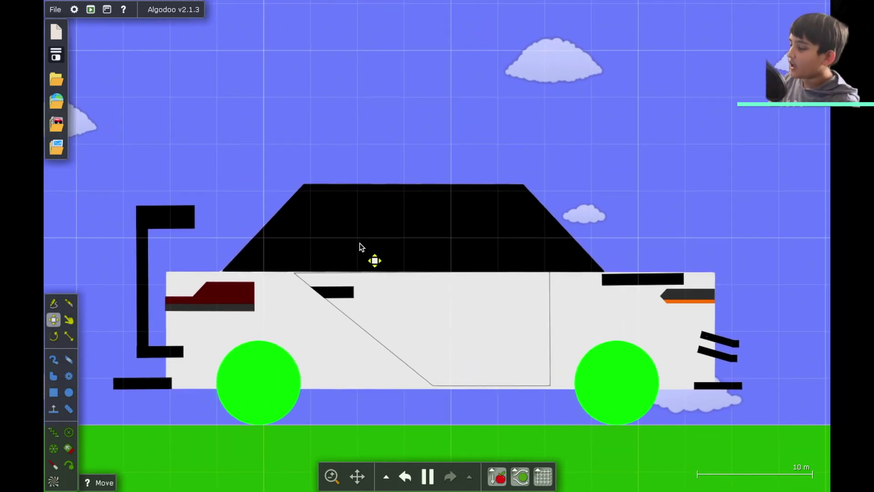
scroll(157, 111, down, 2)
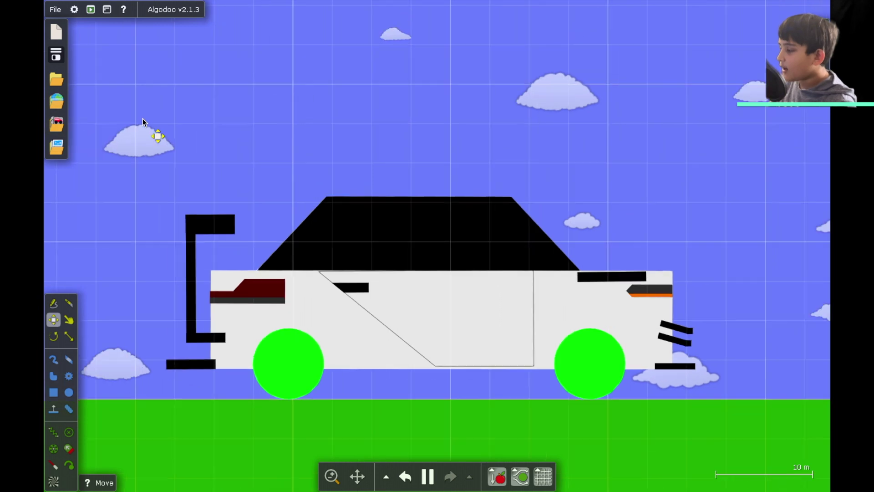
scroll(143, 118, up, 1)
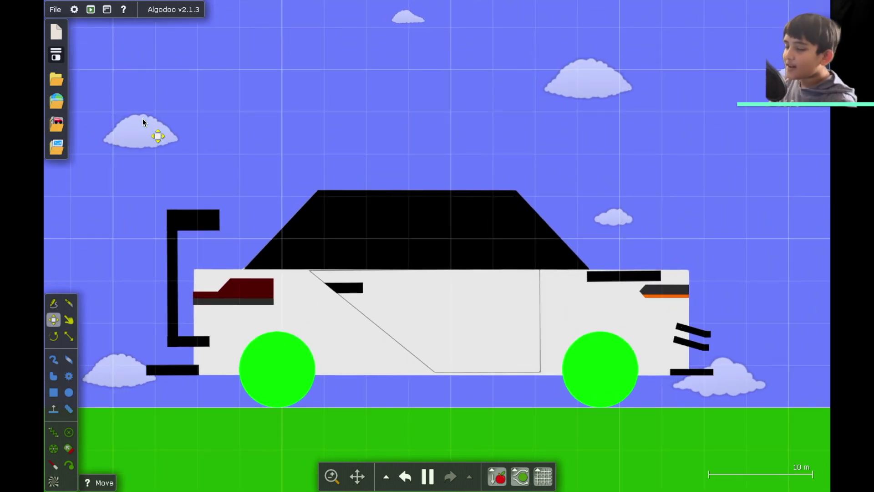
scroll(143, 119, down, 5)
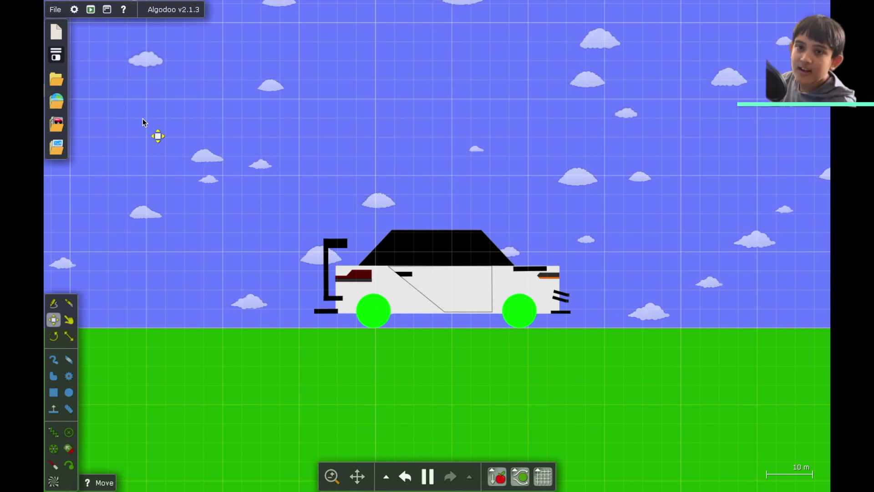
scroll(143, 118, up, 2)
scroll(143, 119, right, 3)
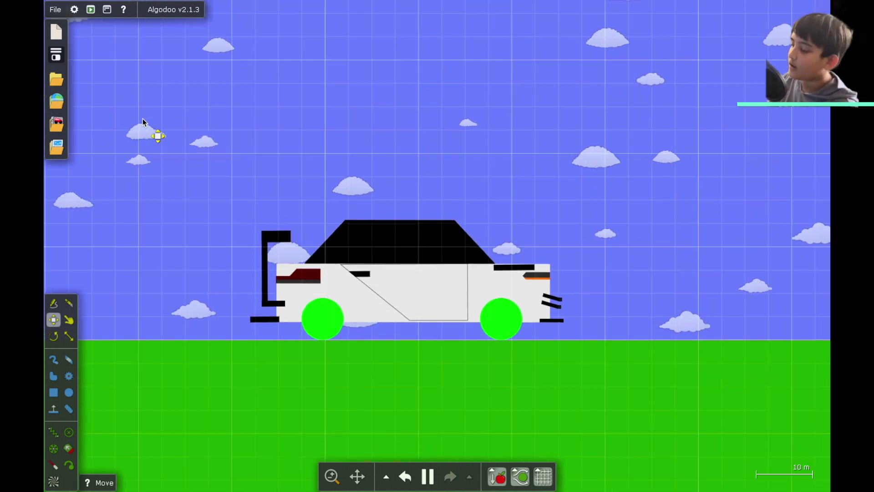
scroll(143, 118, right, 2)
scroll(143, 118, up, 1)
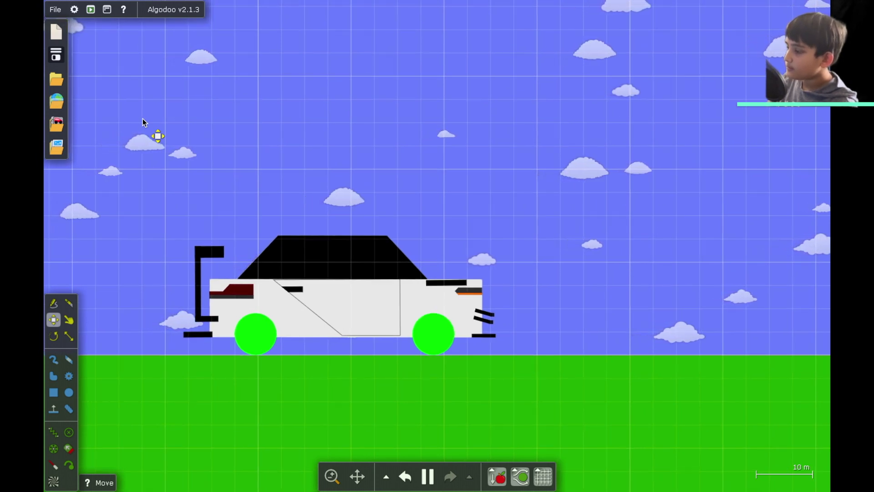
key(Right)
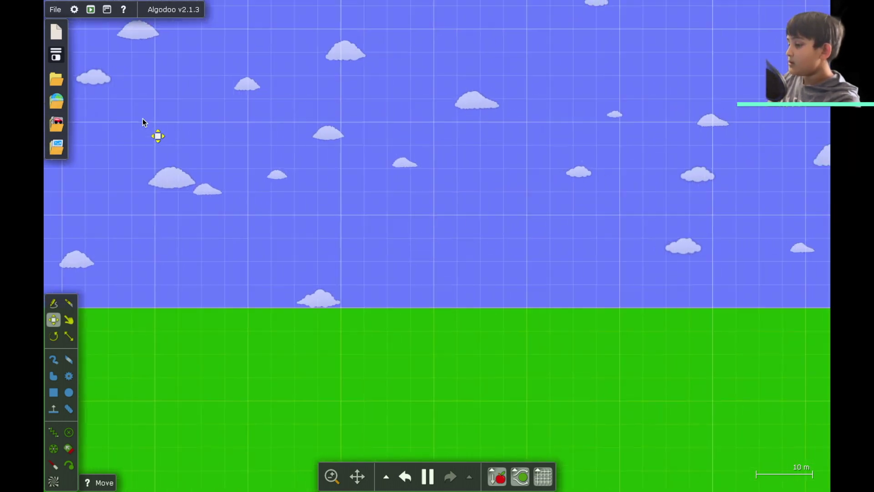
scroll(142, 120, down, 5)
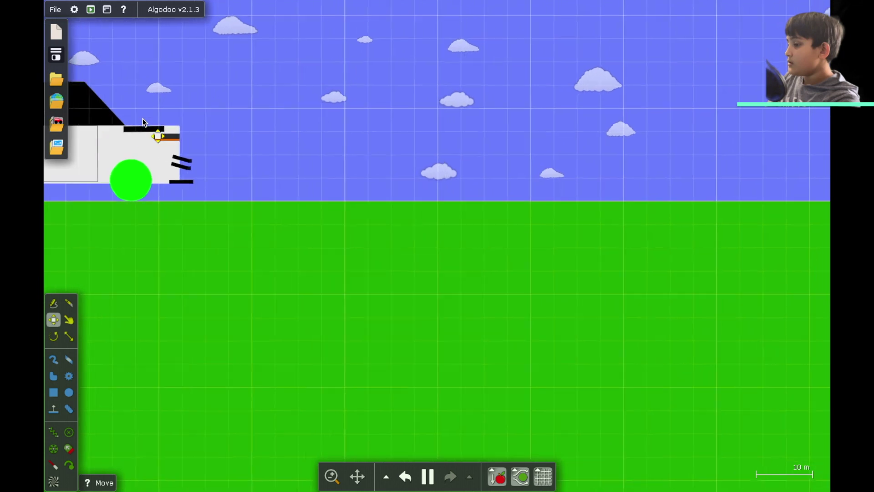